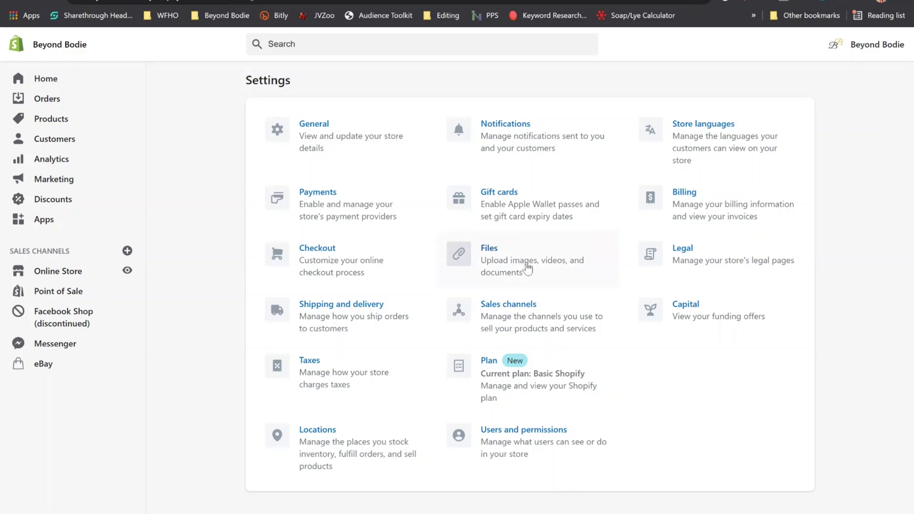
- Upload the Demo video file from the Desktop folder to the store's Files
click(526, 266)
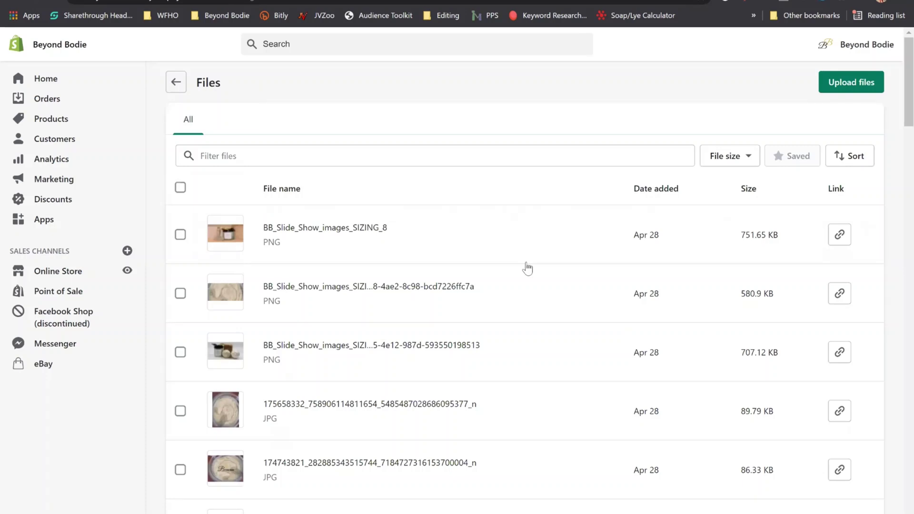
click(844, 93)
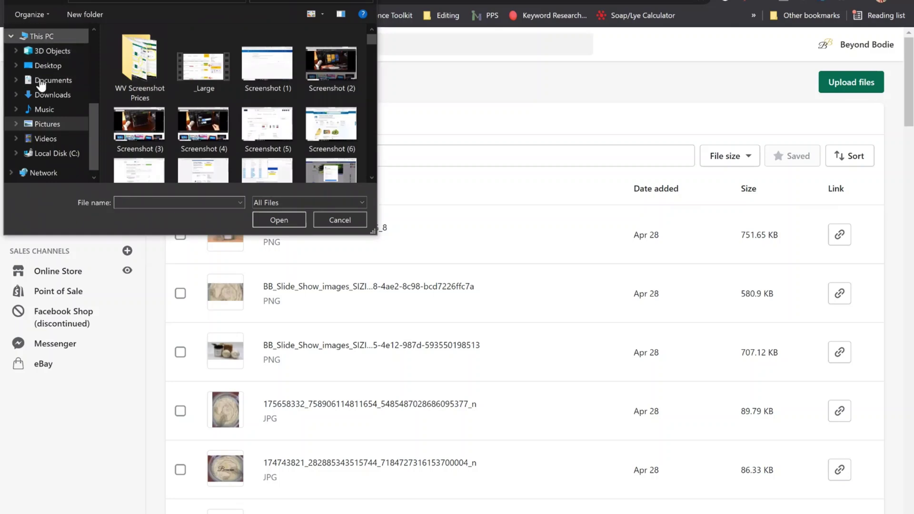
click(49, 66)
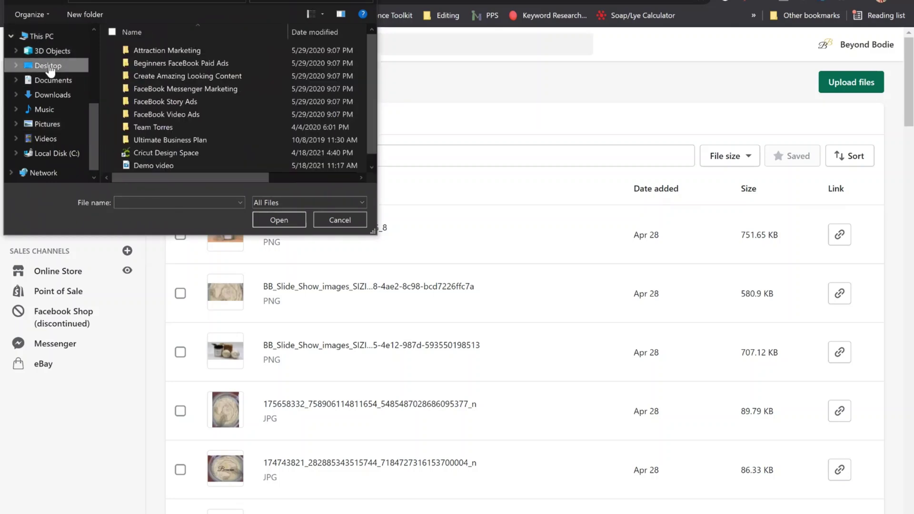
scroll(162, 118, down, 1)
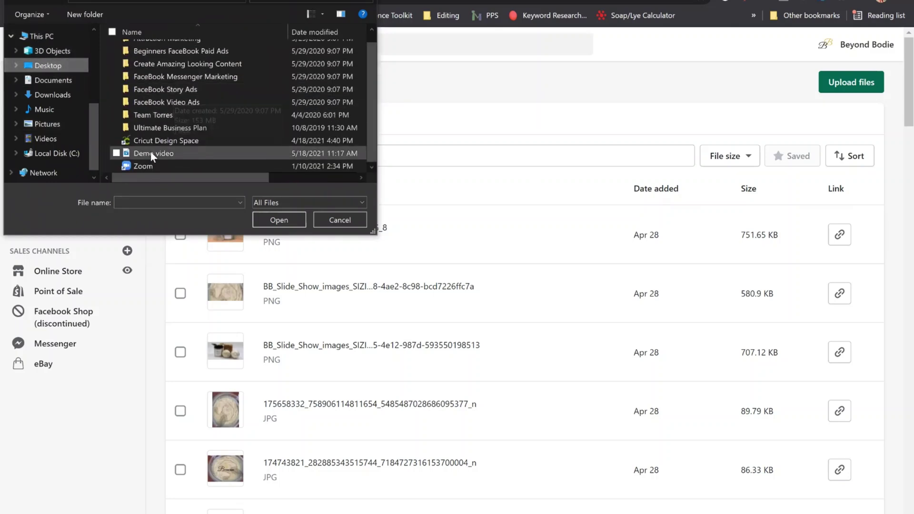
click(151, 154)
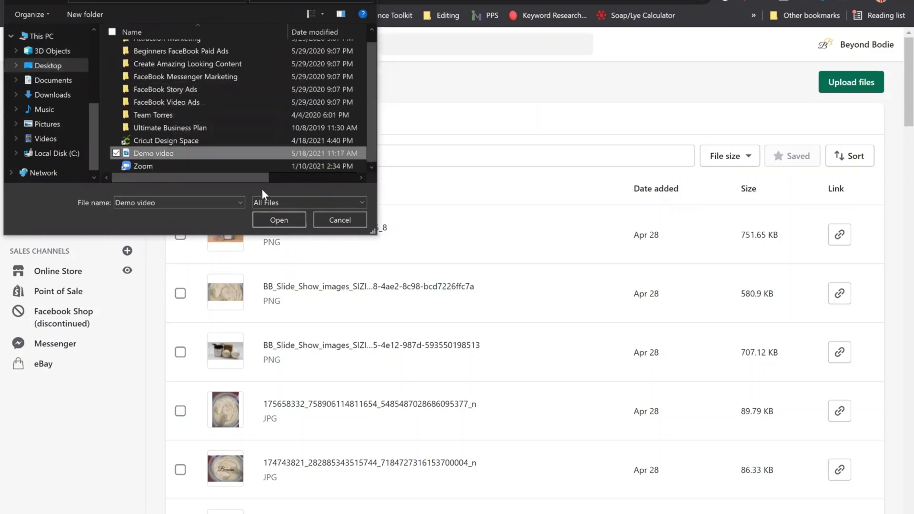
click(274, 224)
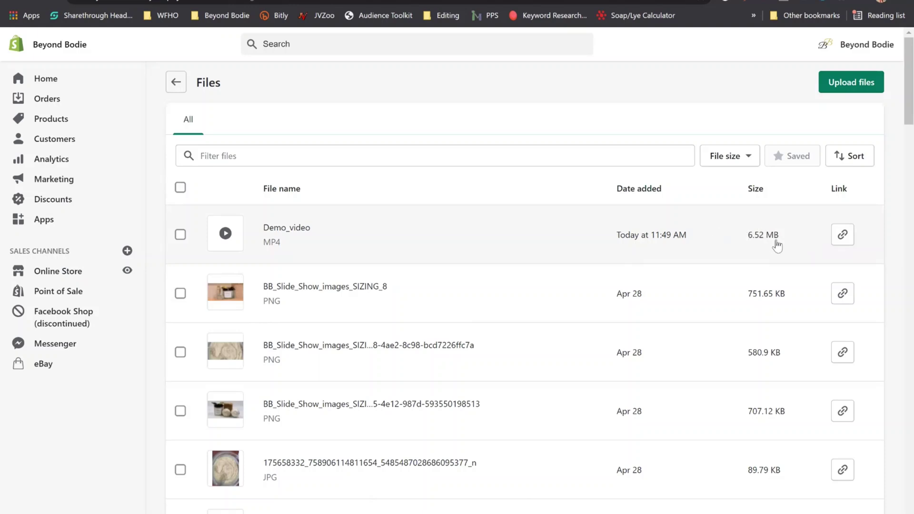
- Copy the link of the uploaded Demo_video file and paste it below the video embed code in Notepad
click(842, 236)
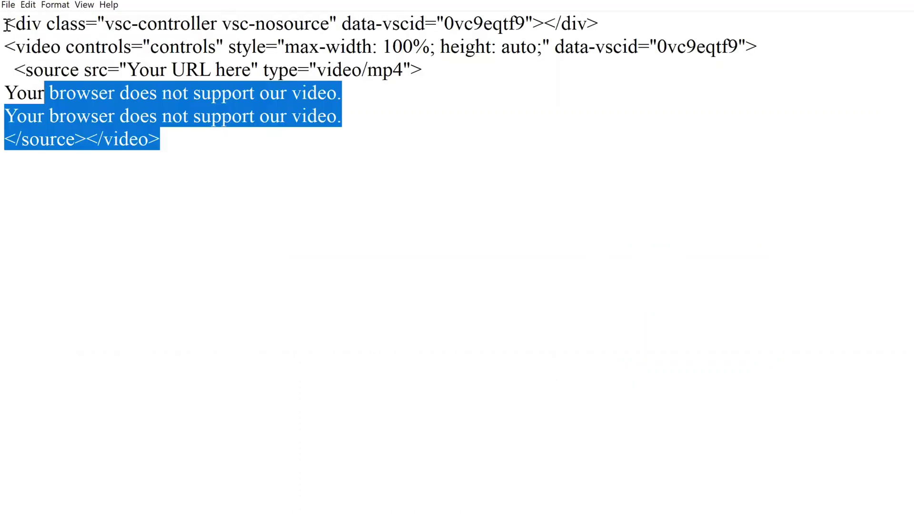
drag(8, 24, 7, 23)
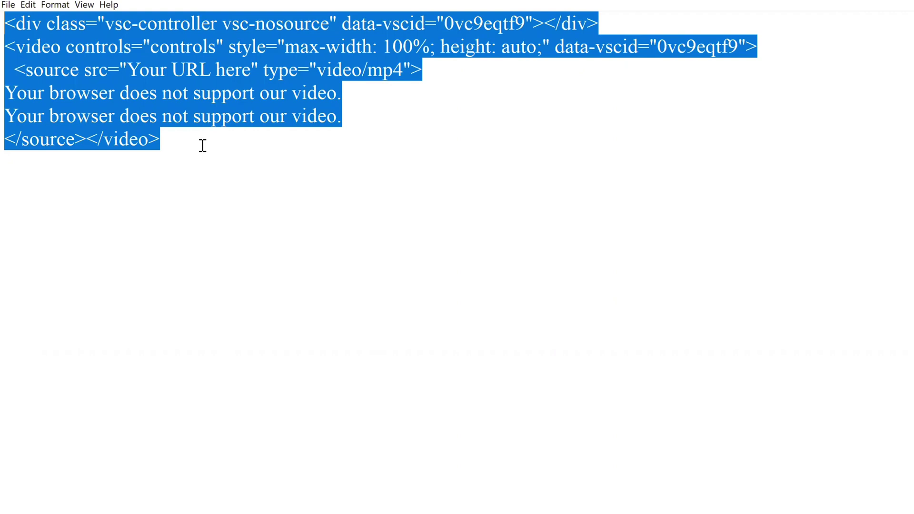
click(189, 185)
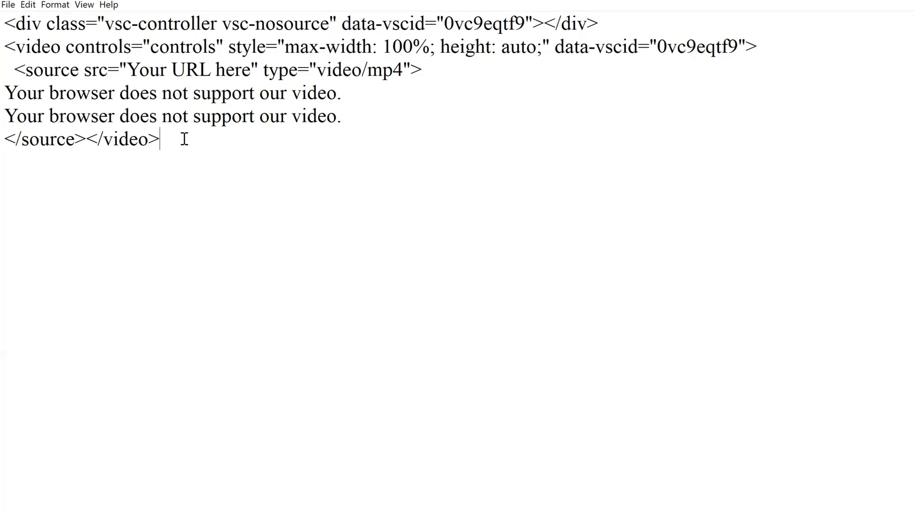
drag(7, 17, 236, 175)
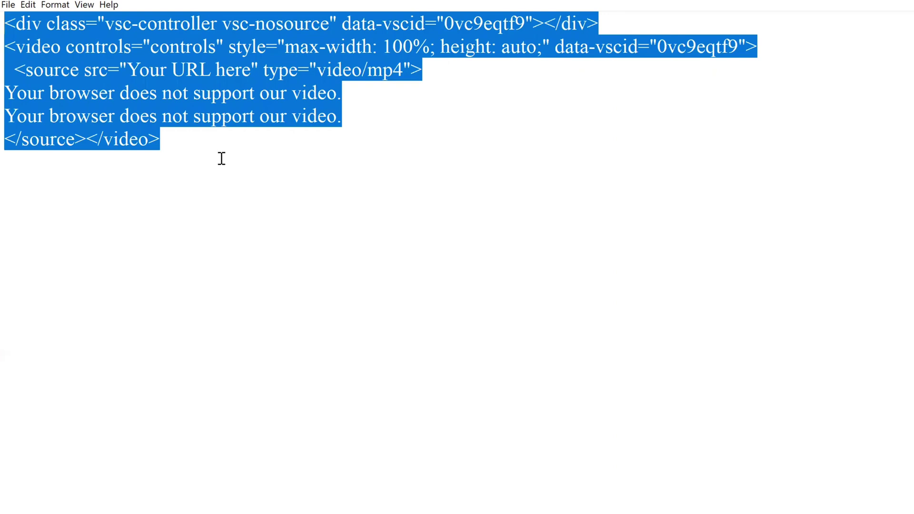
key(ctrl+c)
key(ctrl+v)
key(Return)
key(Return)
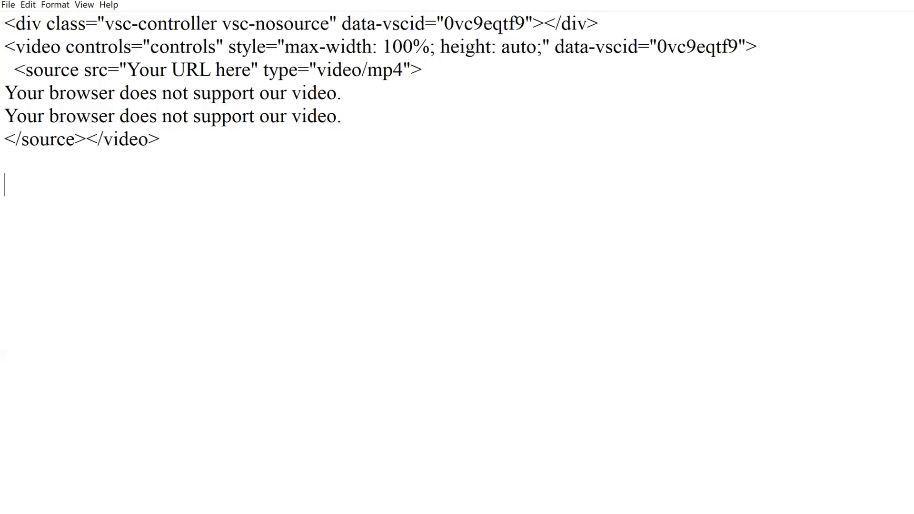
key(Return)
key(ctrl+v)
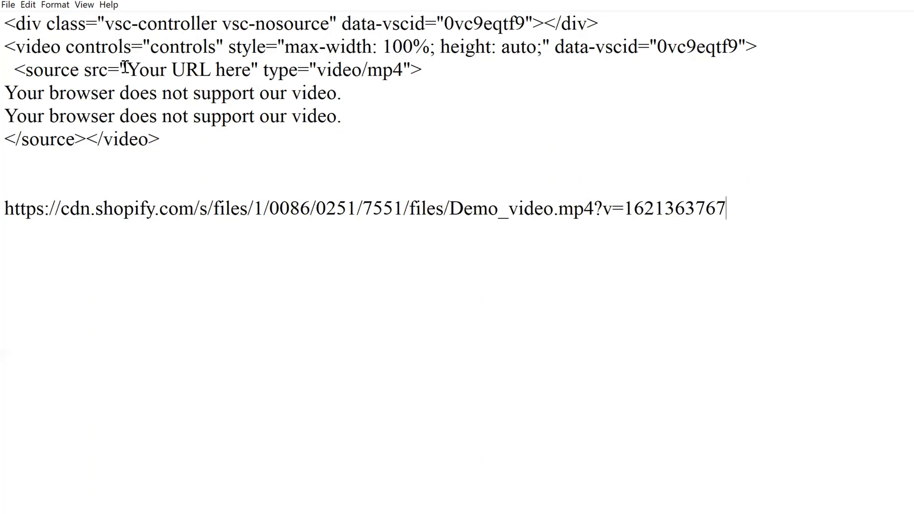
- Replace the "Your URL here" placeholder in the embed code's source tag with the Demo_video.mp4 link
drag(127, 69, 253, 71)
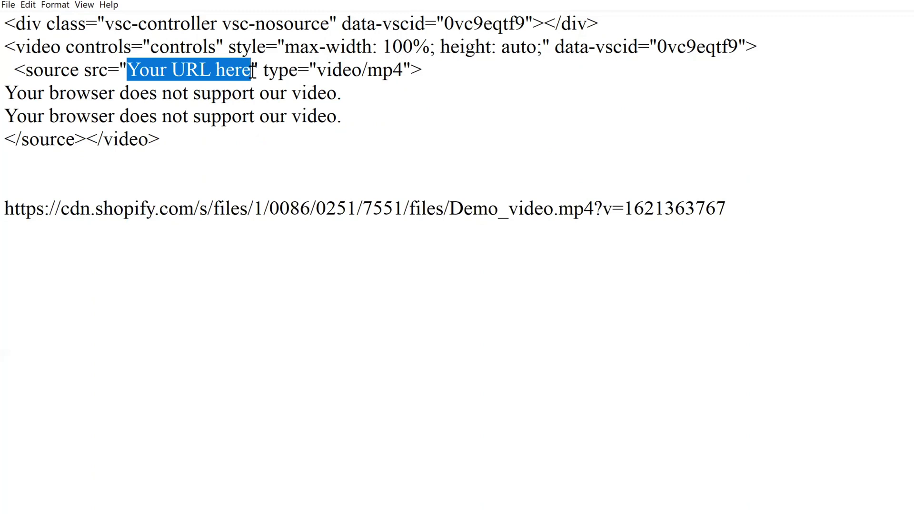
click(224, 209)
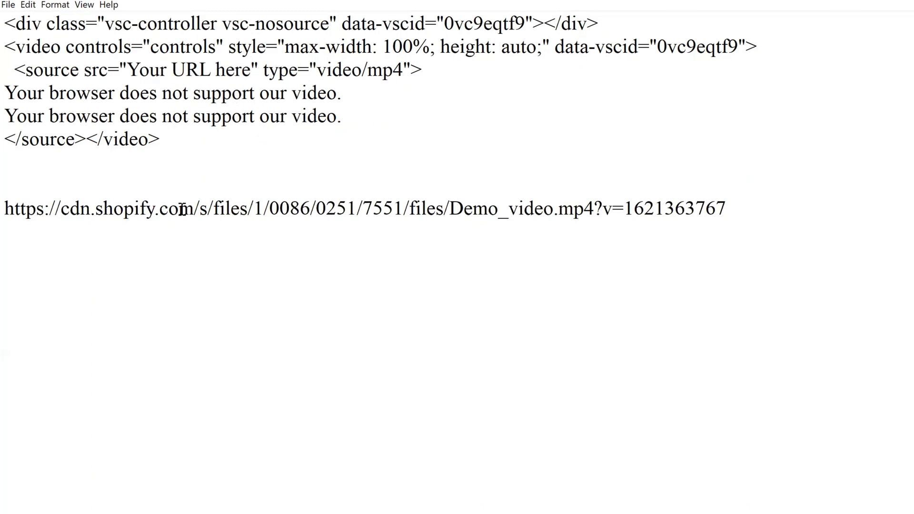
drag(329, 224, 724, 210)
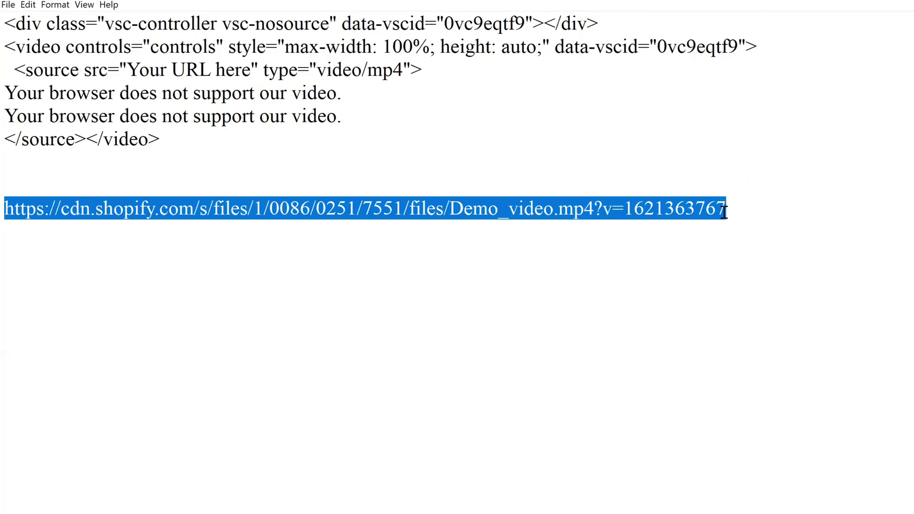
click(724, 210)
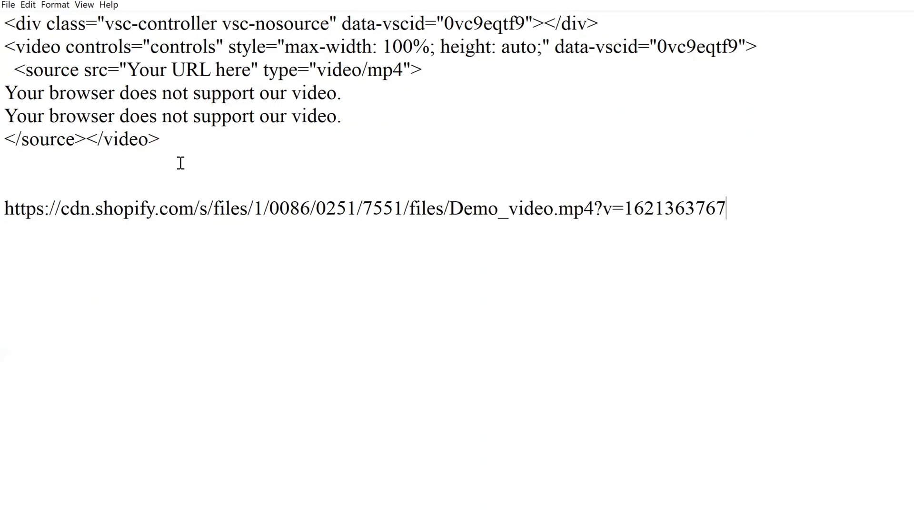
drag(125, 69, 254, 70)
click(5, 209)
shift+click(686, 211)
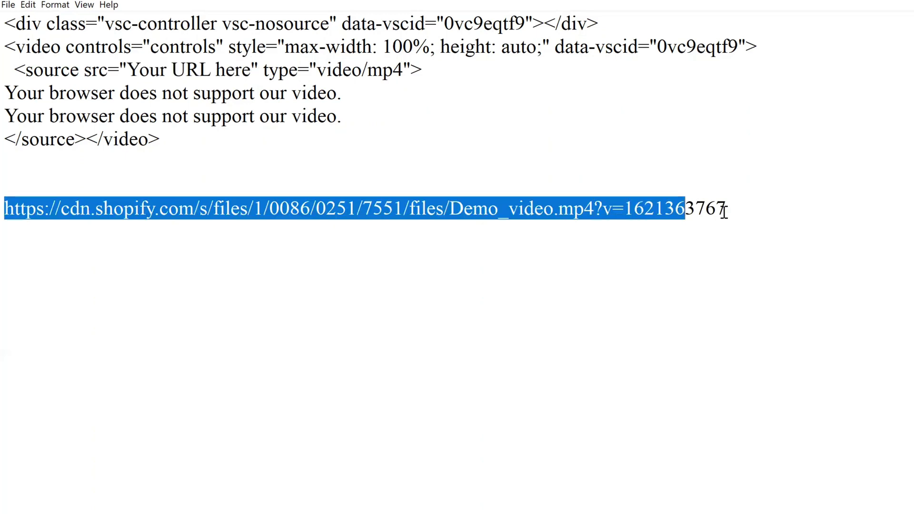
shift+click(724, 209)
drag(127, 69, 253, 72)
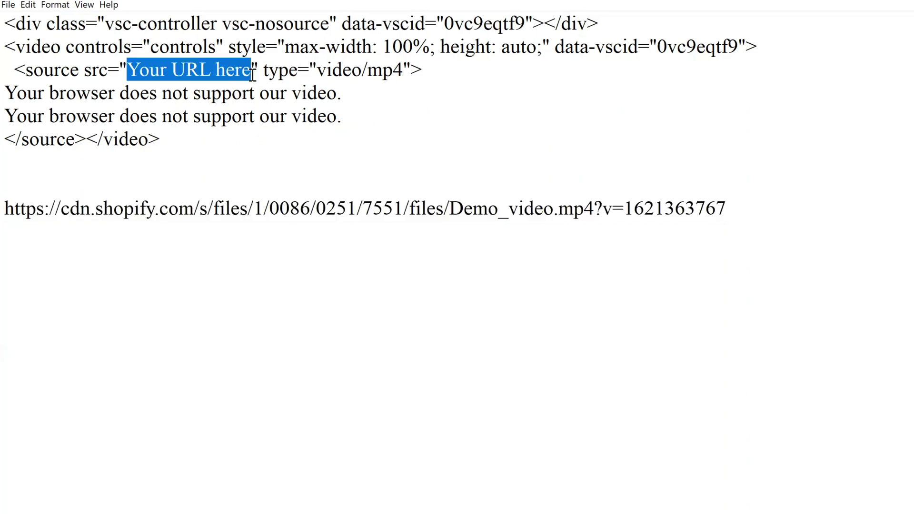
key(ctrl+v)
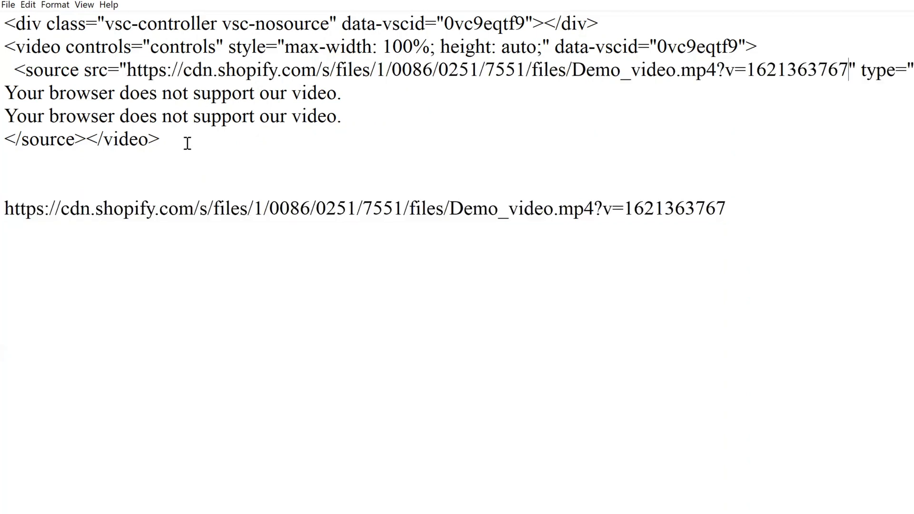
- Copy the completed embed code and show the HTML of the Bubble Scoops product description in Shopify
drag(188, 143, 7, 27)
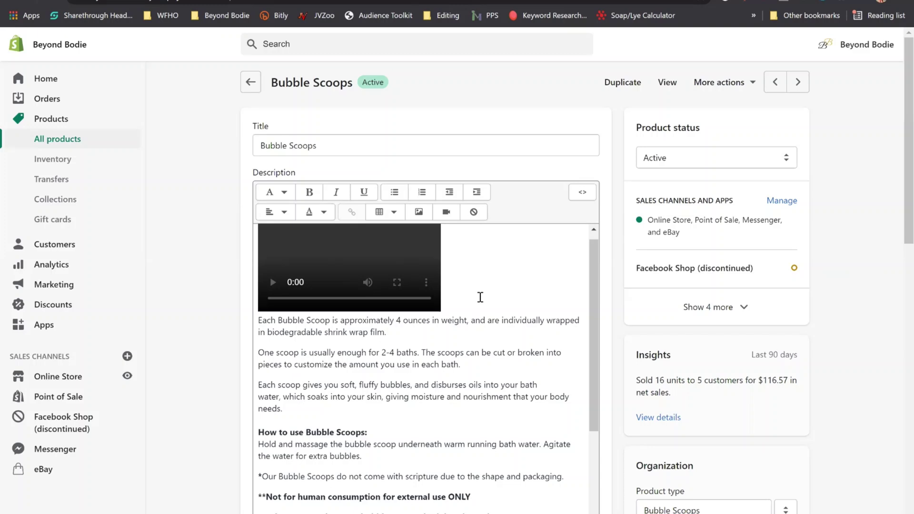
click(583, 193)
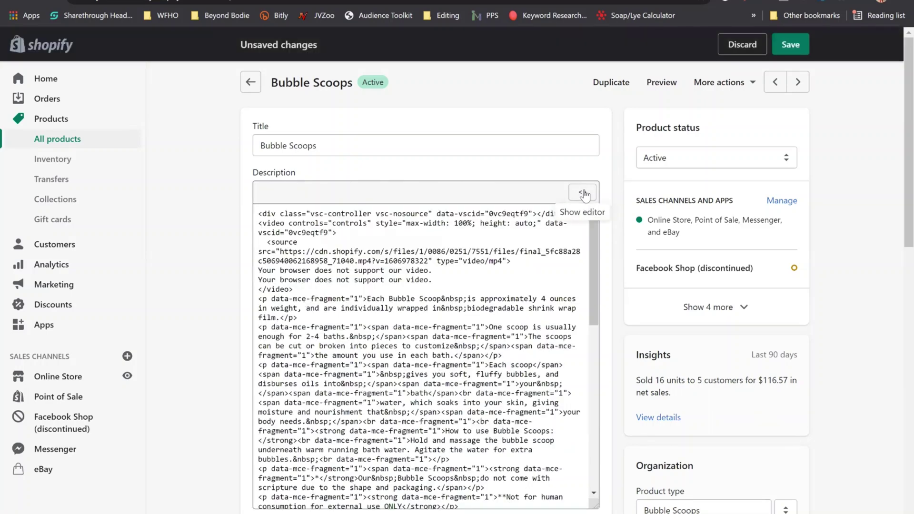
- Examine the Bubble Scoops description's HTML and the existing video block at its beginning
scroll(460, 387, down, 1)
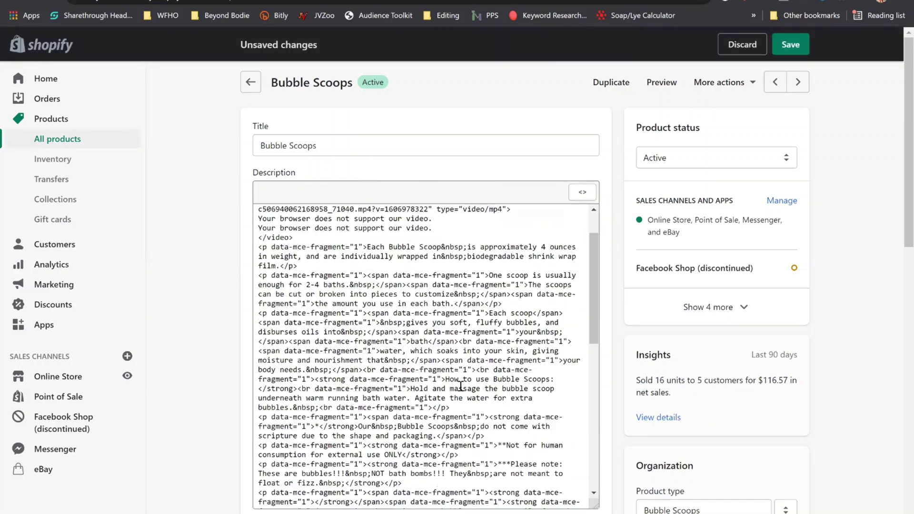
scroll(460, 387, down, 10)
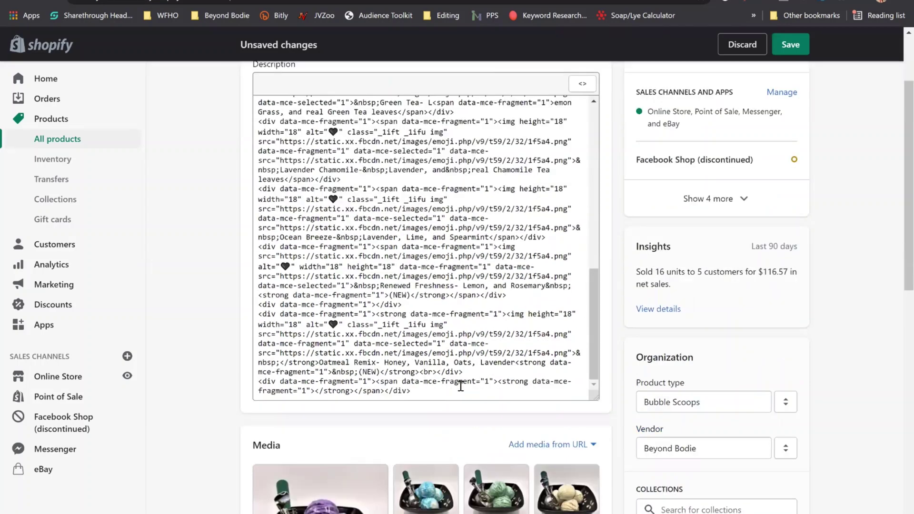
scroll(460, 386, down, 2)
scroll(431, 232, up, 10)
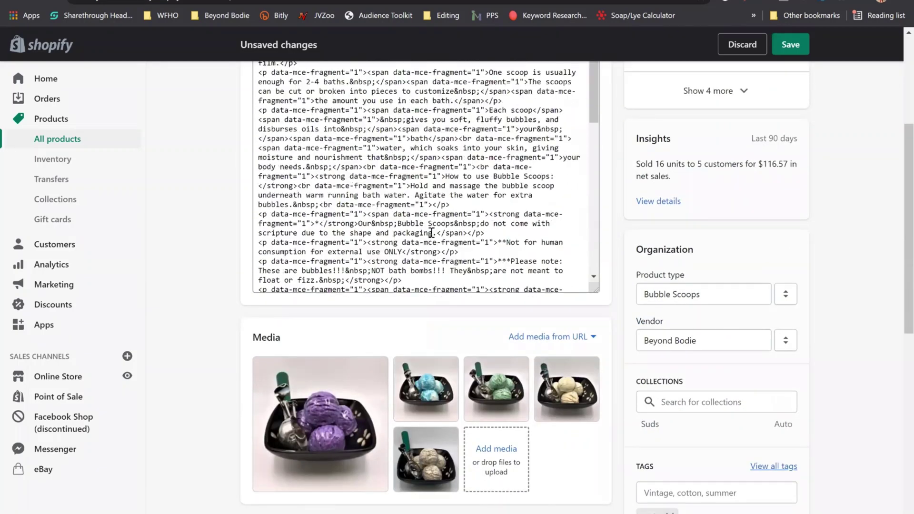
scroll(227, 215, up, 1)
scroll(227, 215, up, 4)
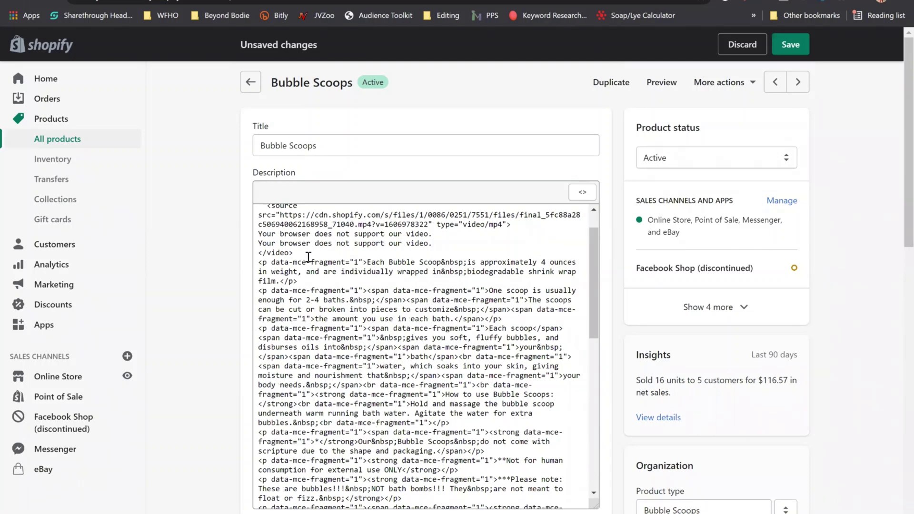
scroll(308, 256, up, 2)
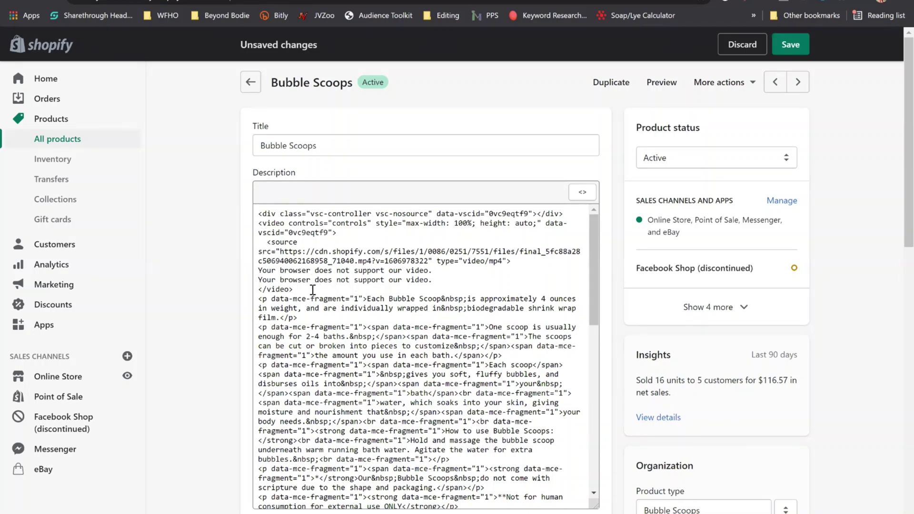
drag(293, 288, 258, 252)
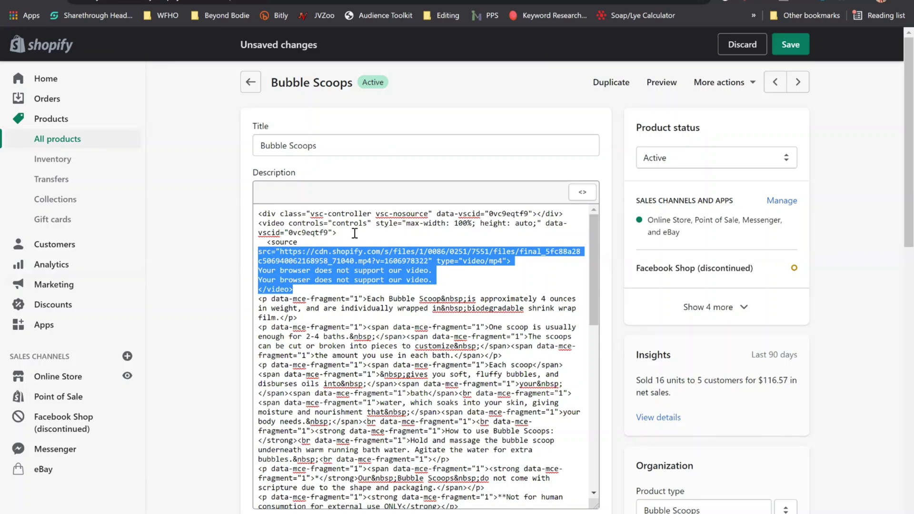
click(330, 318)
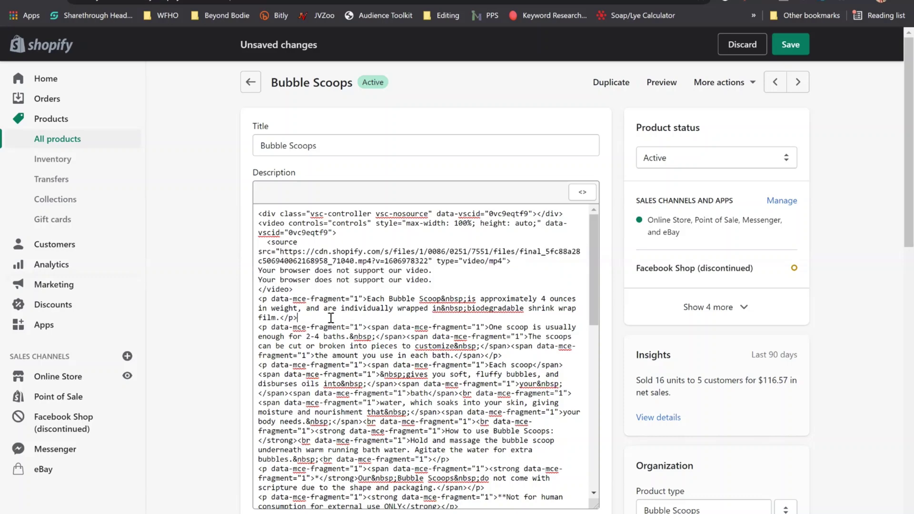
- Paste the Demo_video embed code on a new line at the end of the description's HTML
scroll(450, 381, down, 15)
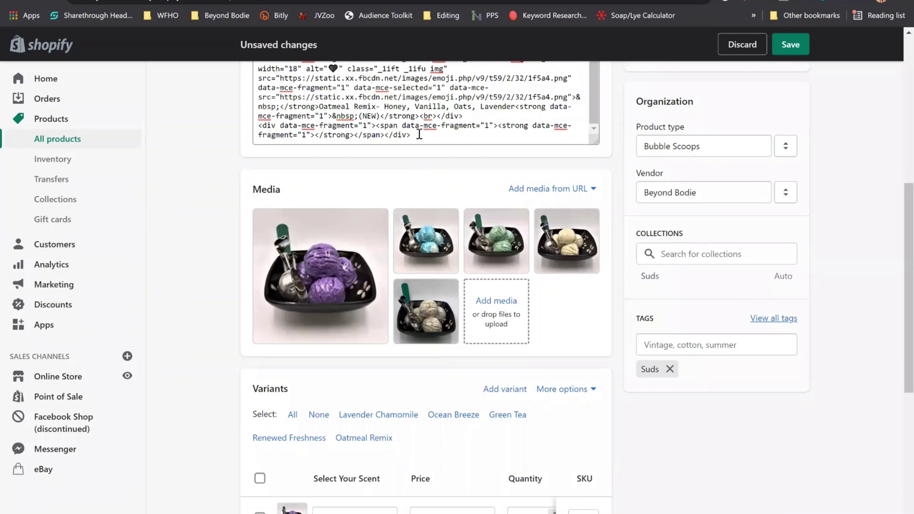
click(418, 135)
key(Return)
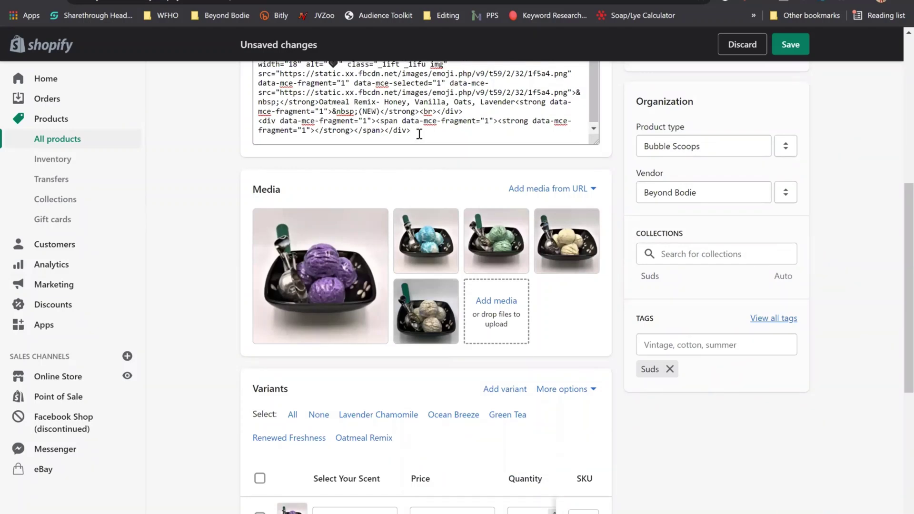
key(ctrl+v)
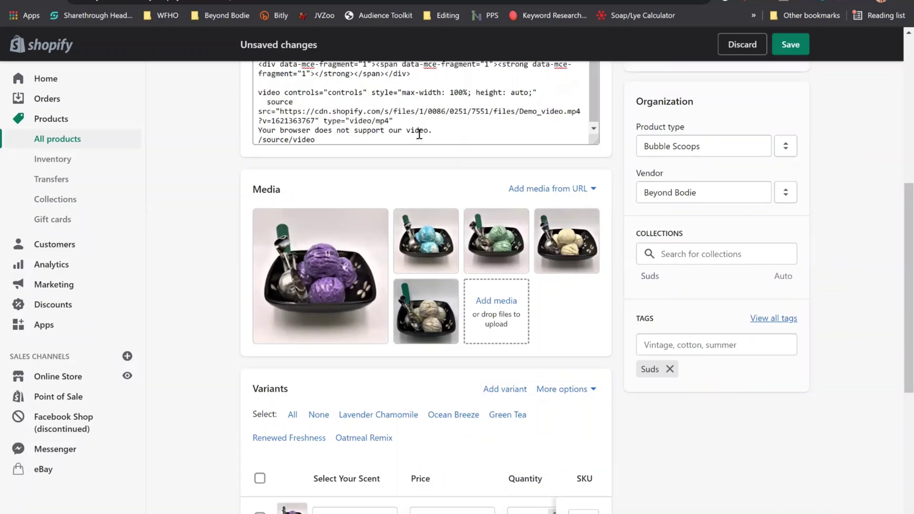
- Preview the Bubble Scoops storefront page and play the demo video at the end of its description
scroll(500, 143, up, 8)
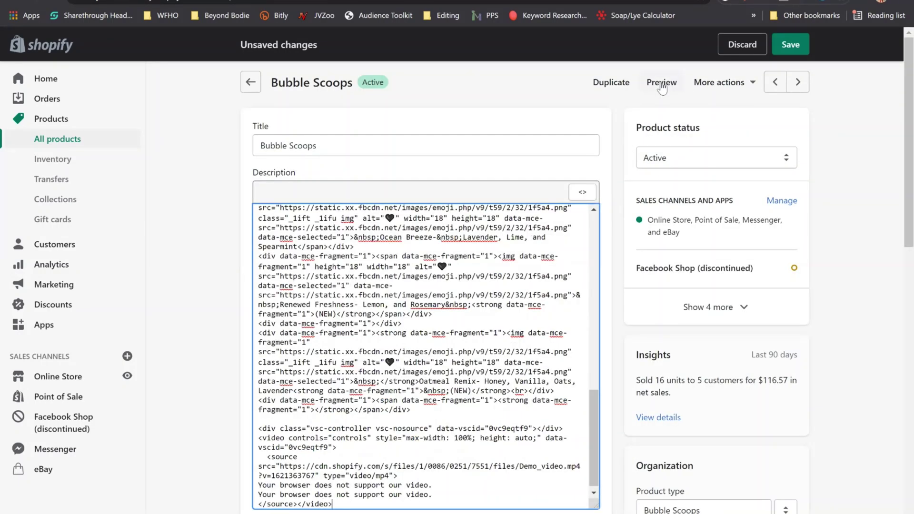
click(661, 84)
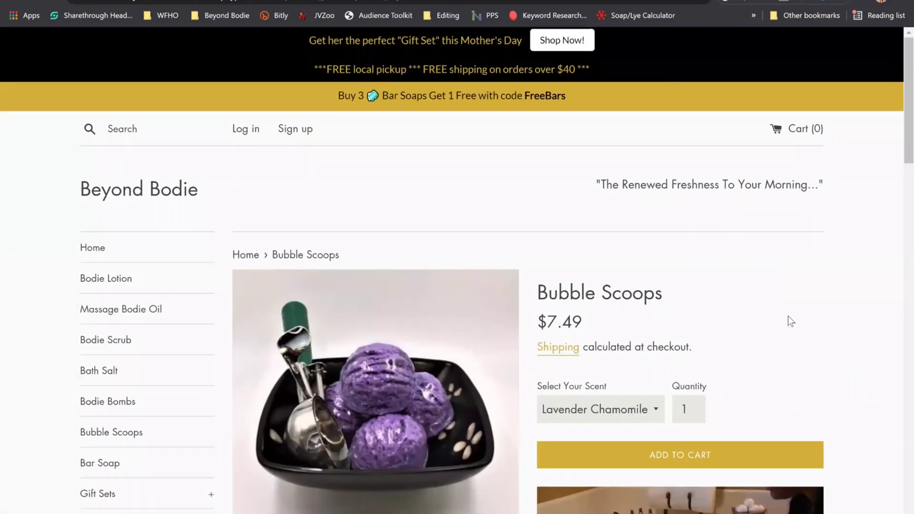
scroll(787, 316, down, 5)
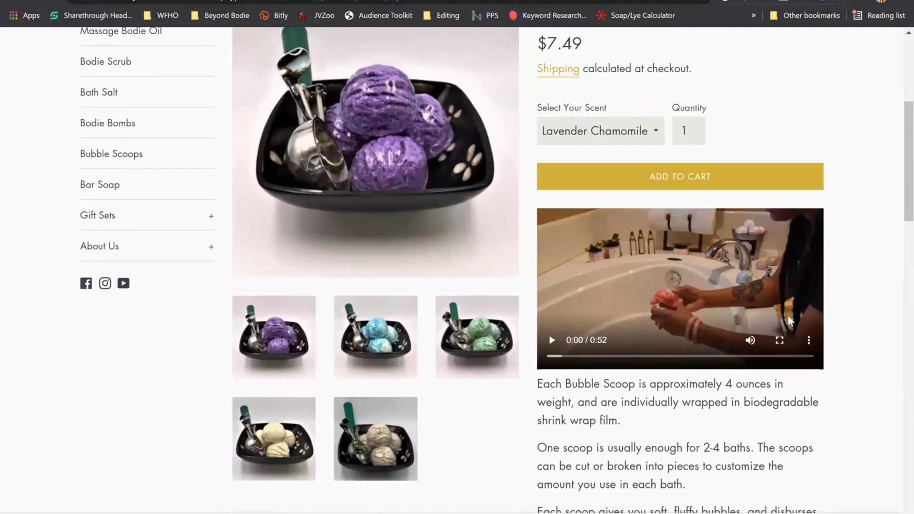
scroll(786, 318, down, 15)
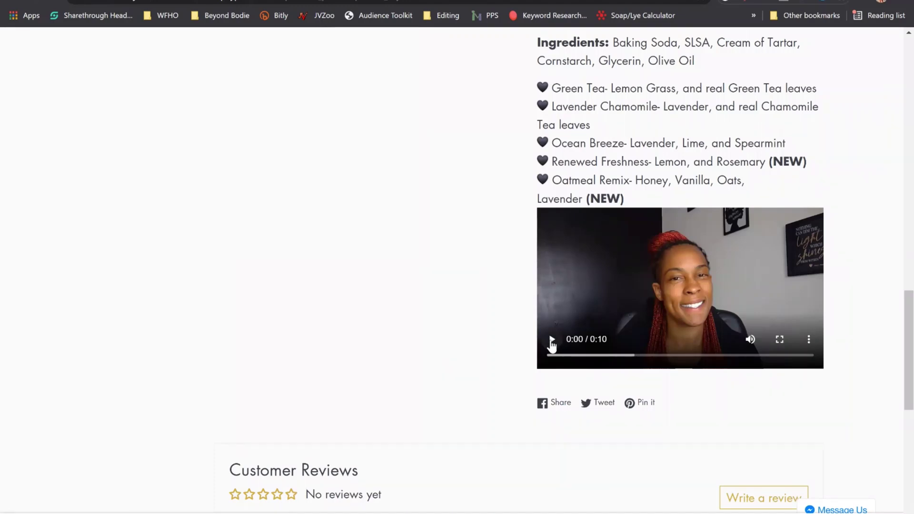
click(551, 339)
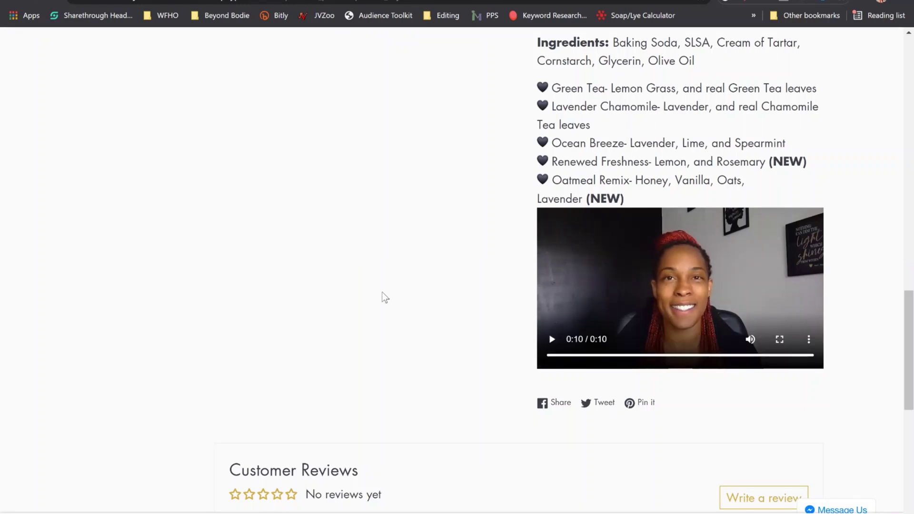
scroll(528, 121, up, 8)
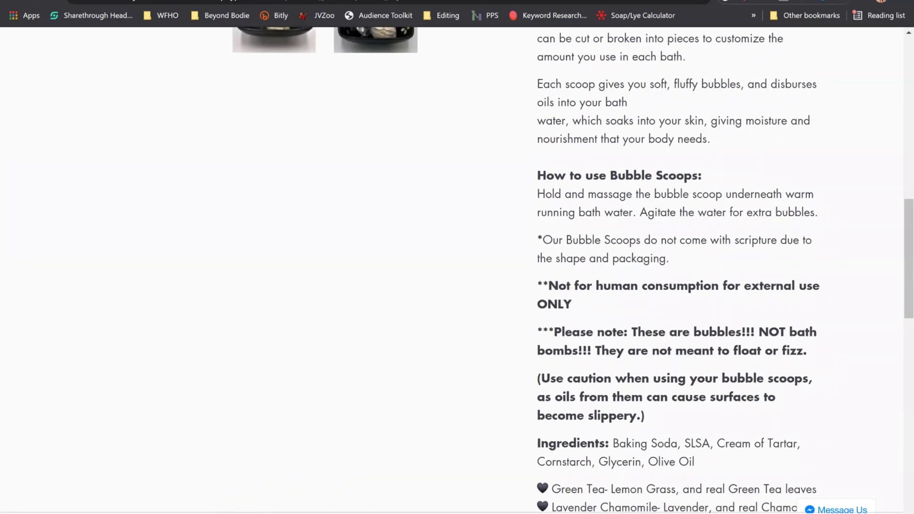
- Return from the storefront preview to the Bubble Scoops product editing page
key(ctrl+shift+Tab)
key(ctrl+Tab)
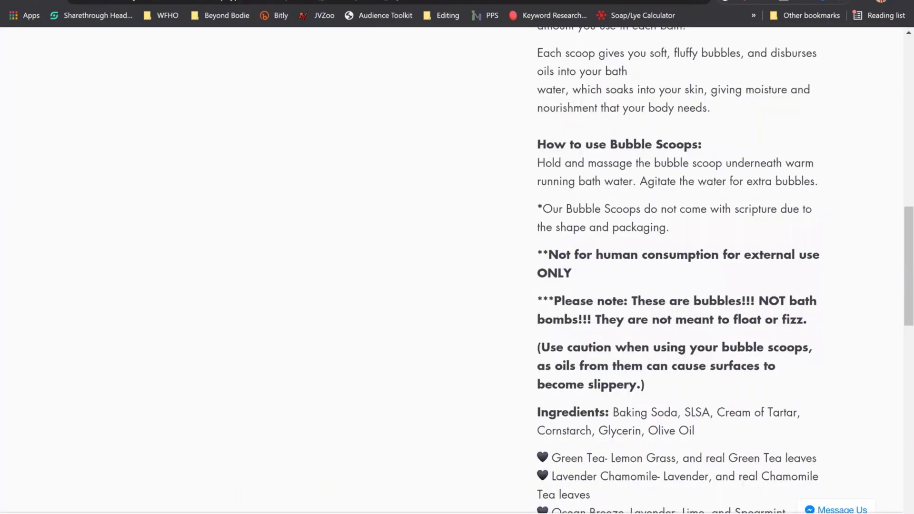
key(ctrl+shift+Tab)
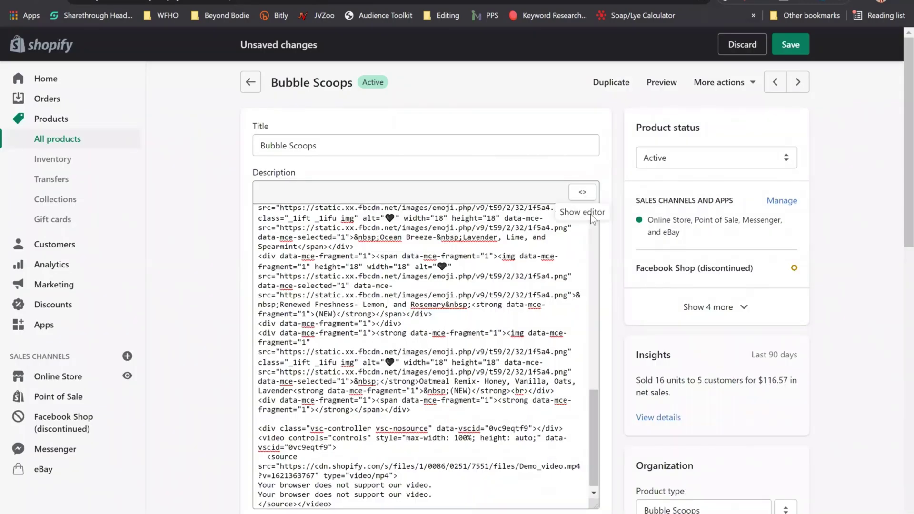
key(ctrl+shift+Tab)
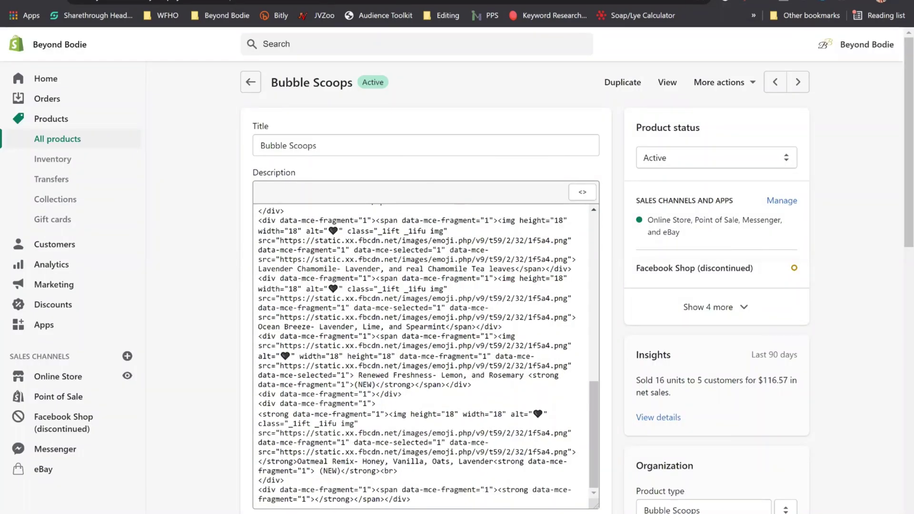